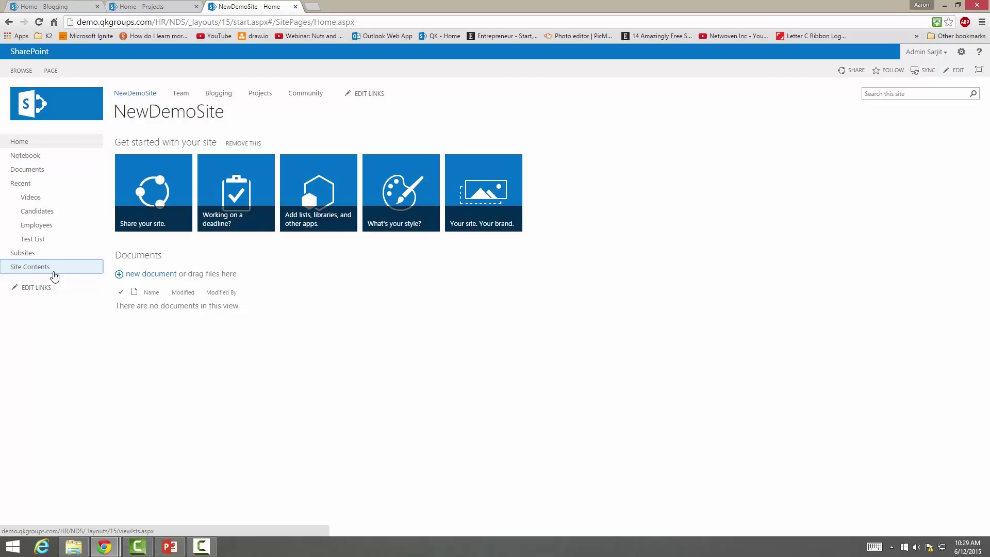
Open NewDemoSite's Site Contents from the Quick Launch
click(54, 273)
Create an Enterprise Document Center subsite titled 'Documents' at URL 'Docs'
click(155, 330)
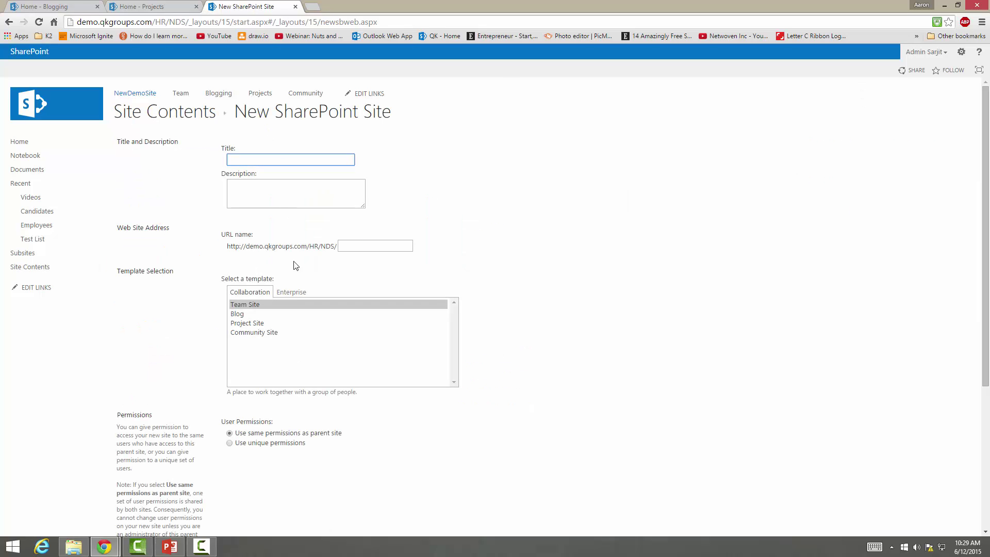
click(291, 292)
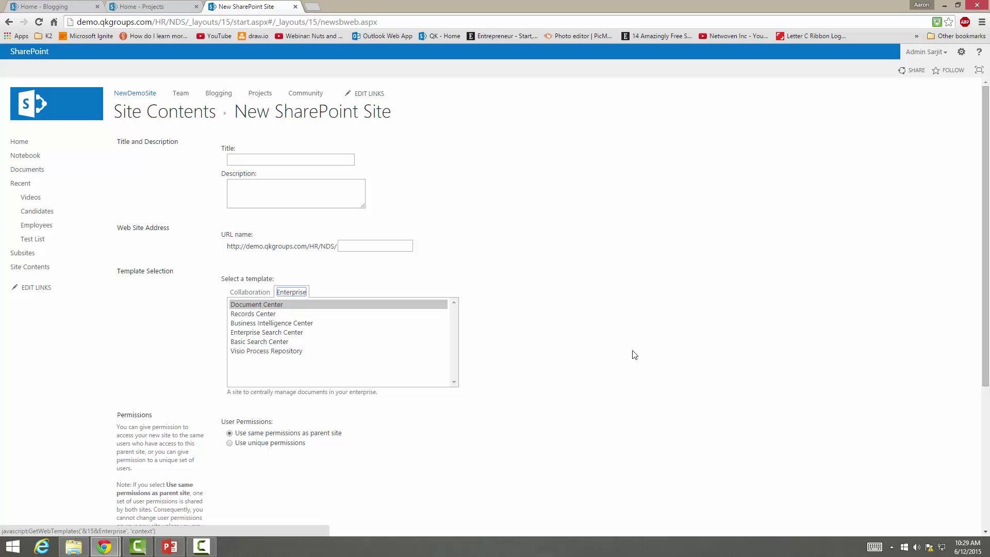
click(256, 162)
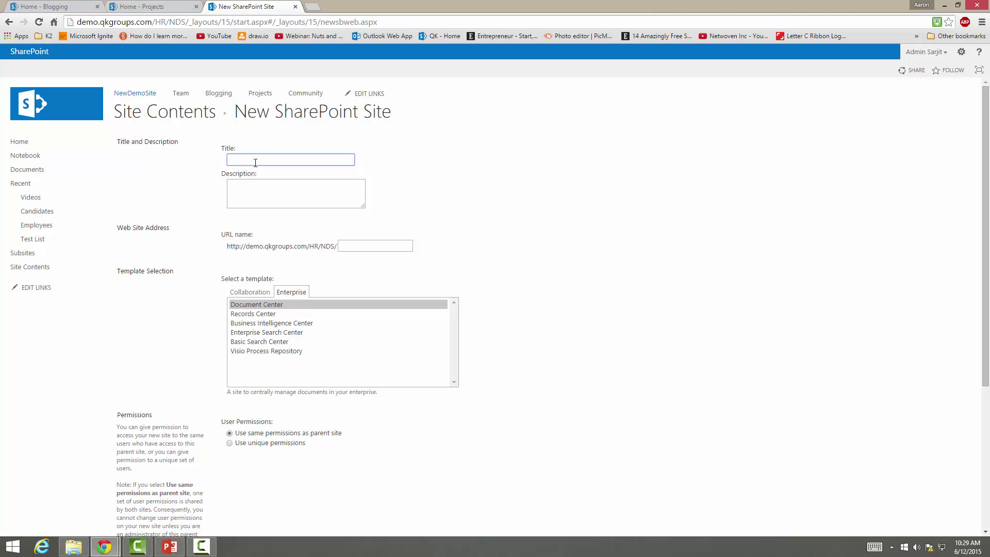
text(Documents)
click(362, 246)
text(Docs)
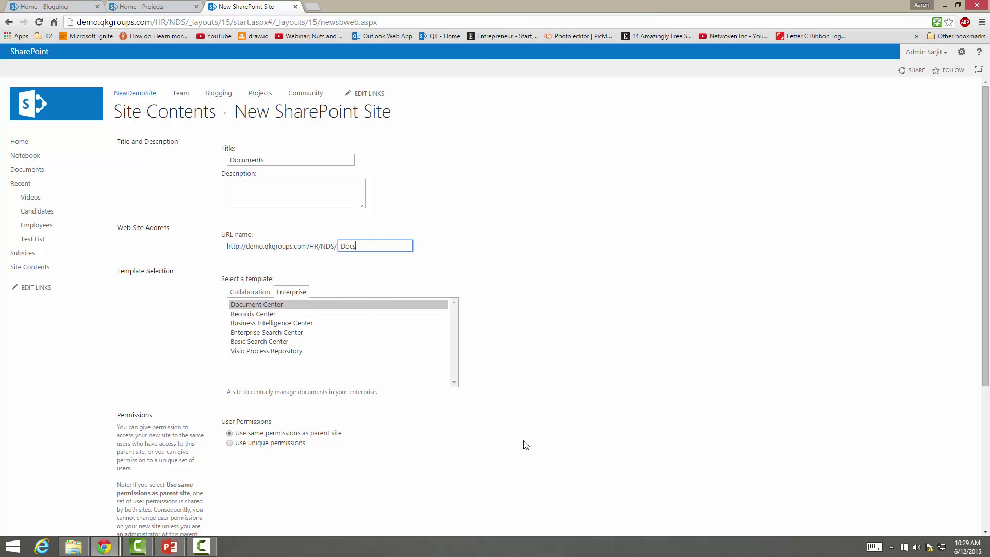
scroll(525, 446, down, 4)
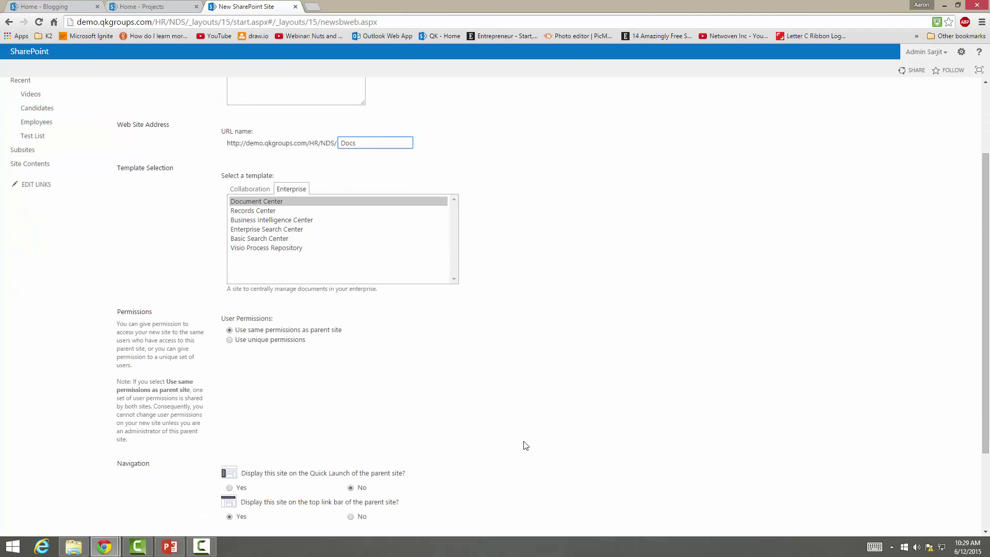
scroll(525, 446, down, 1)
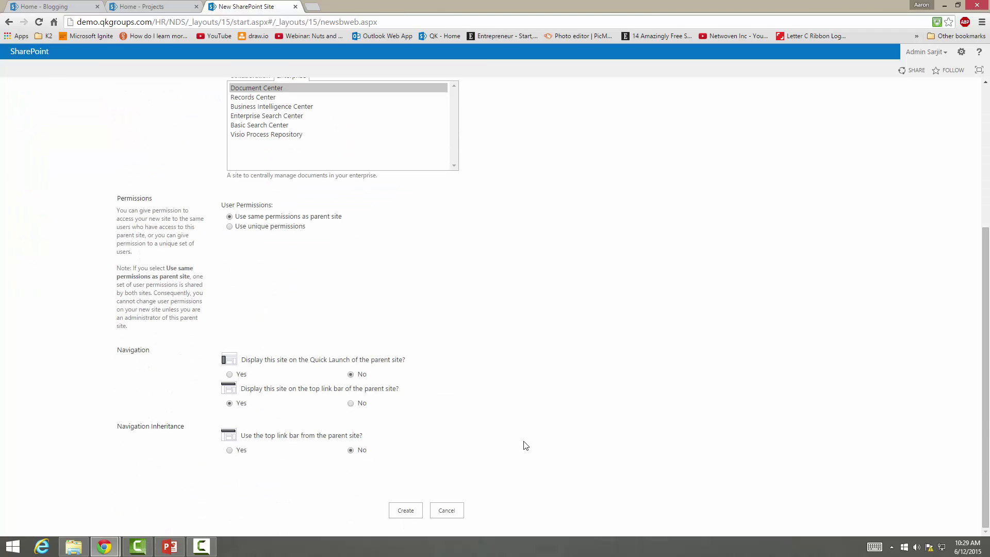
click(418, 510)
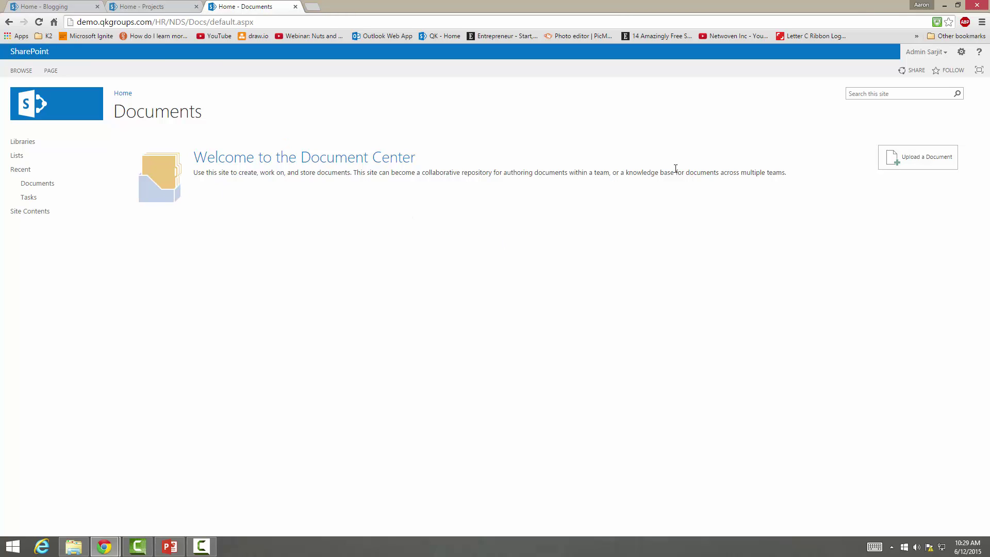
Pick Test.docx from Desktop > Lists and Libraries Tutorial as the document to upload
click(895, 153)
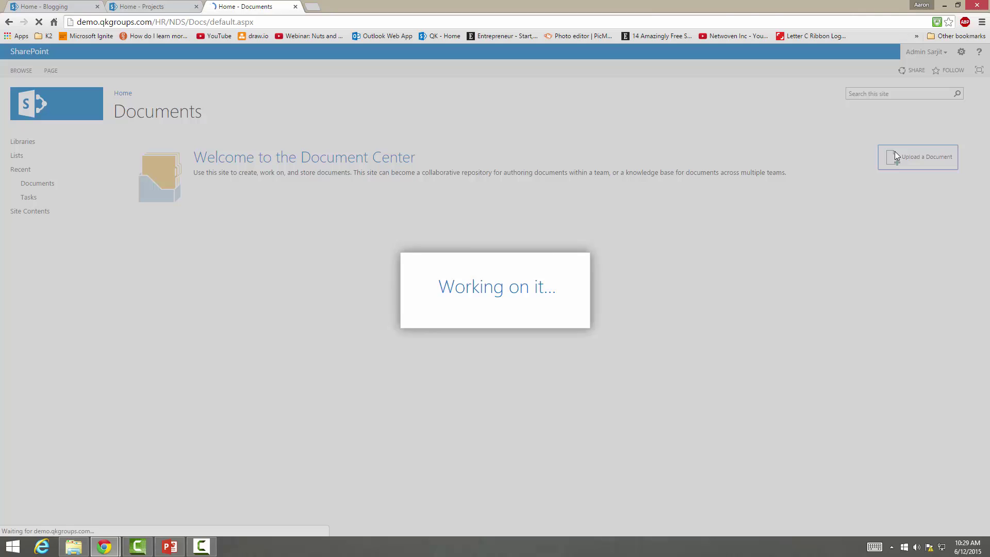
click(490, 240)
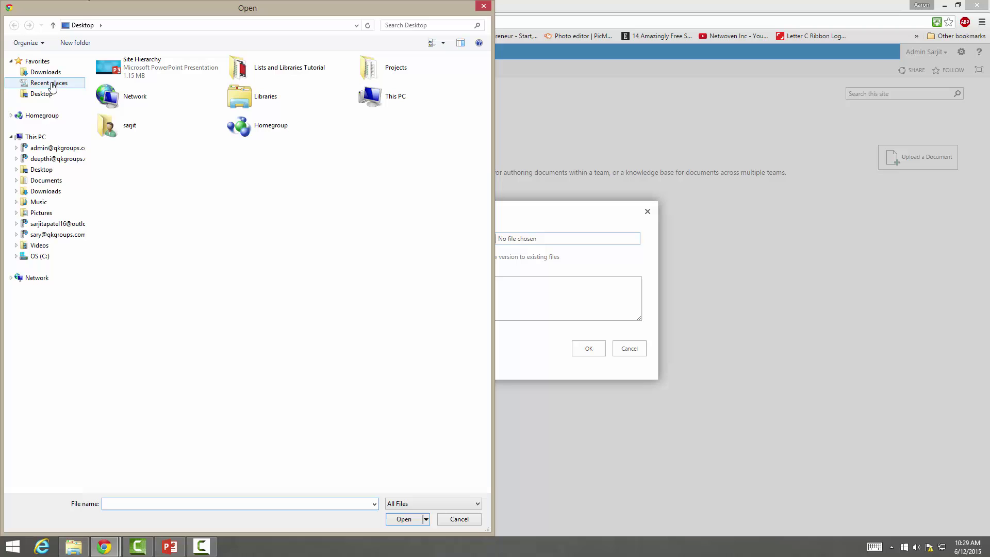
click(44, 93)
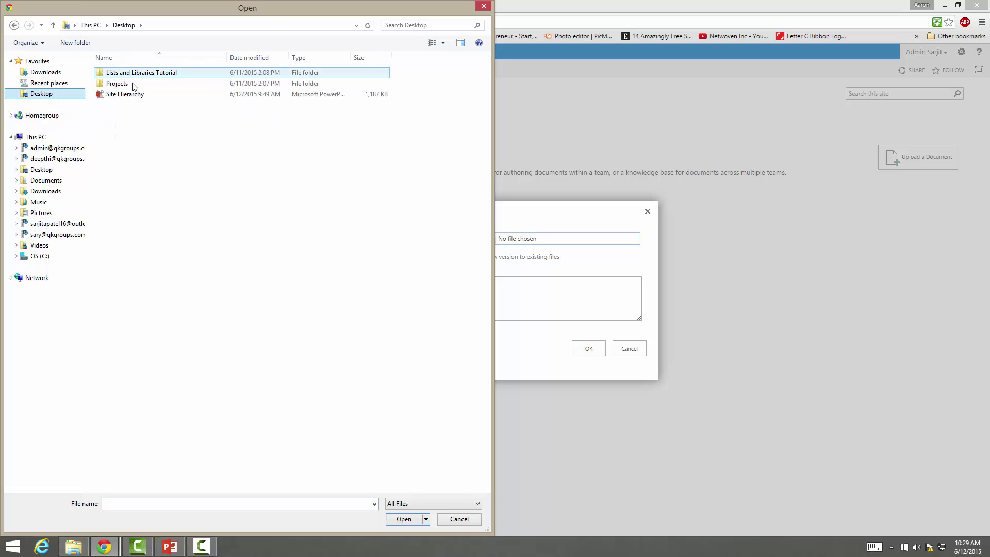
double_click(144, 77)
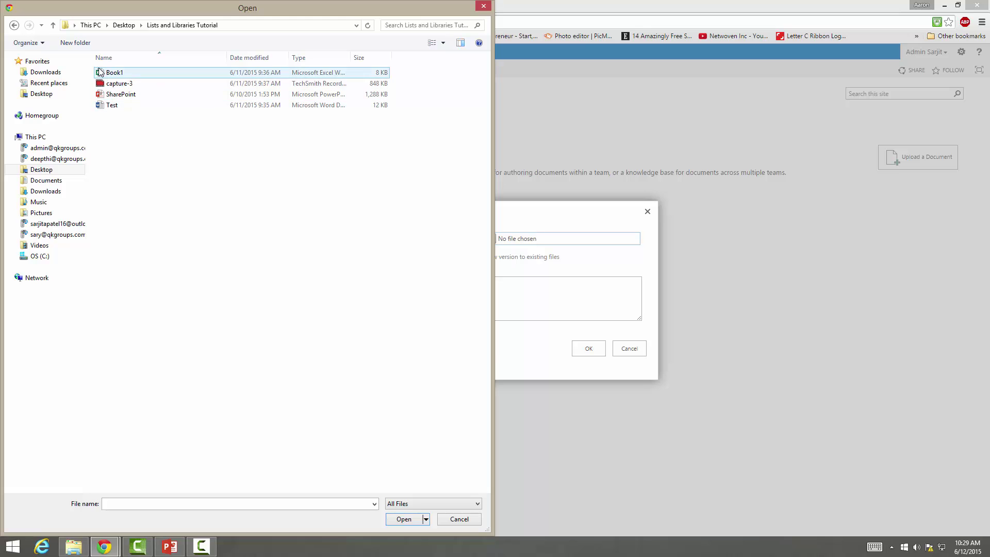
click(128, 107)
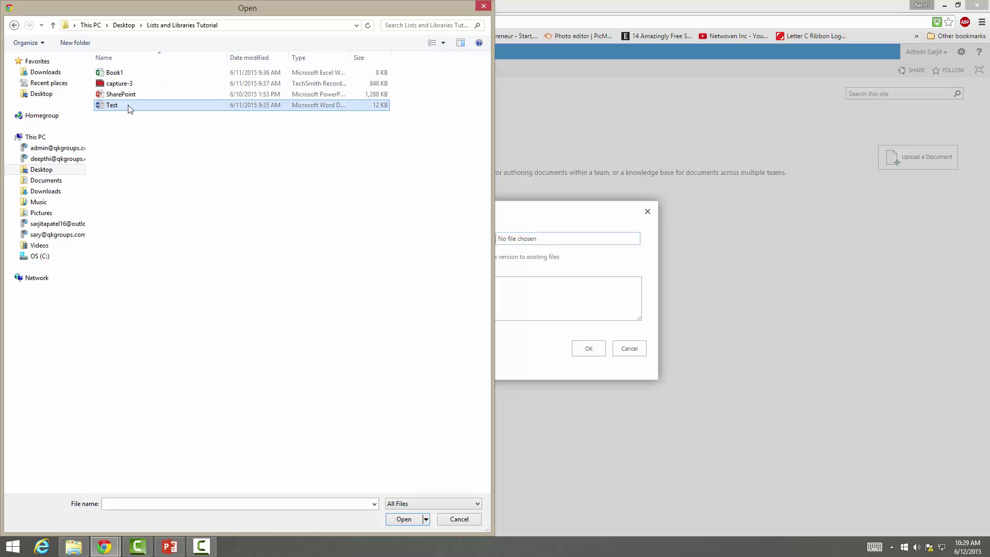
click(413, 520)
Upload Test.docx to the library and save its document properties
click(548, 307)
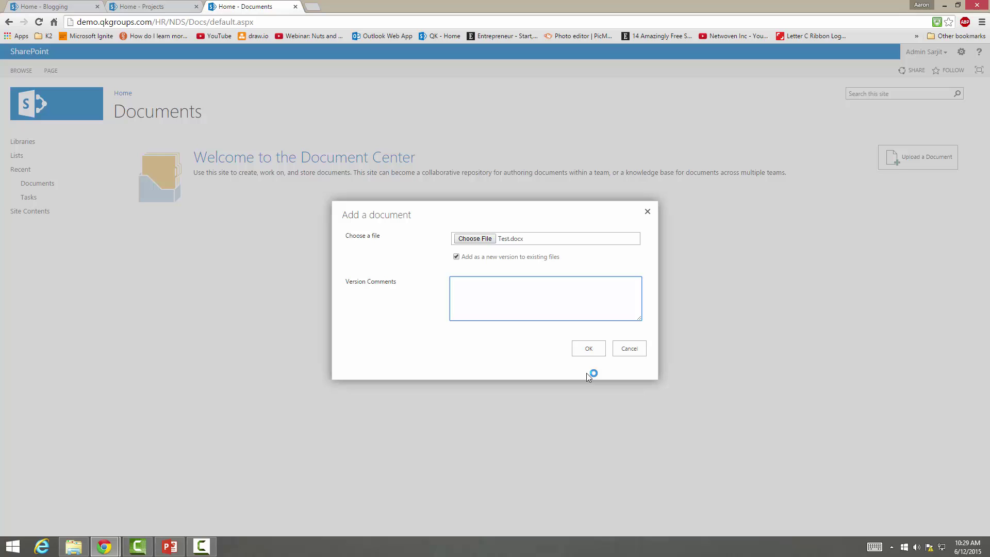
click(588, 348)
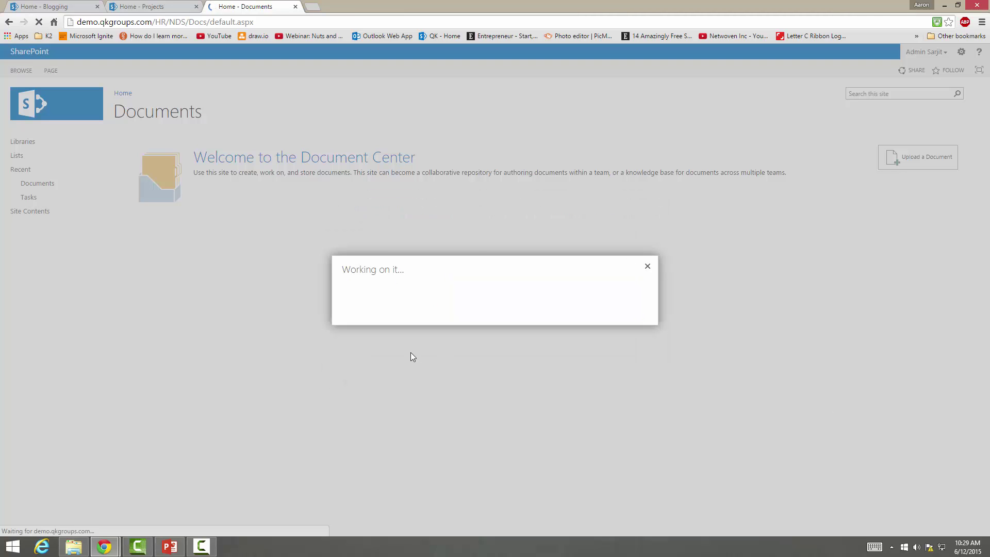
click(498, 346)
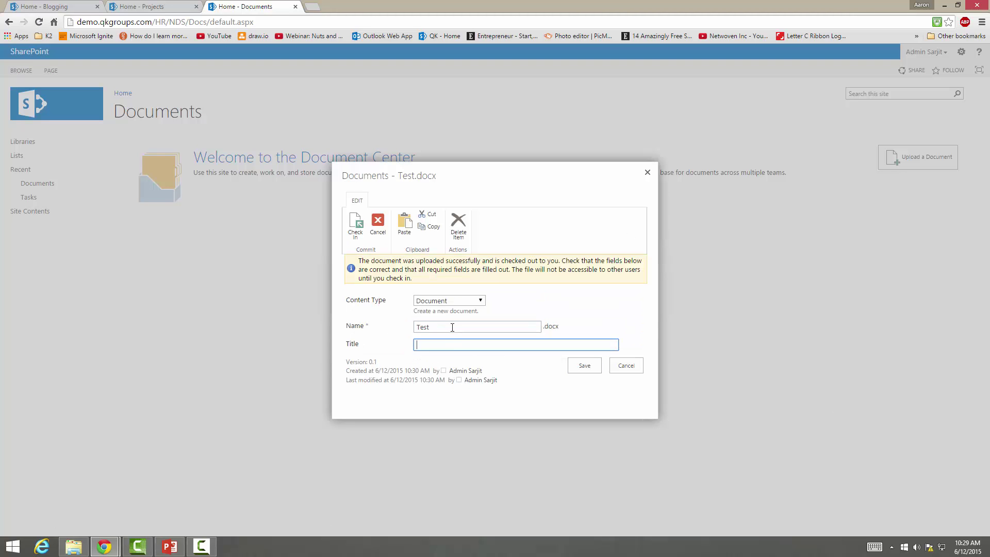
click(586, 364)
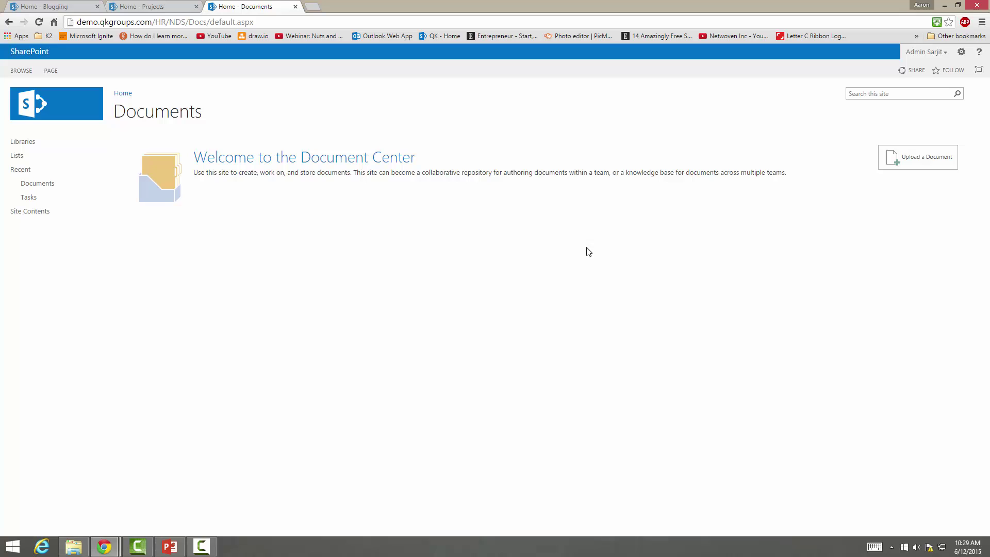
View the Documents library and its Modified date filter, then open the empty Tasks list
click(38, 183)
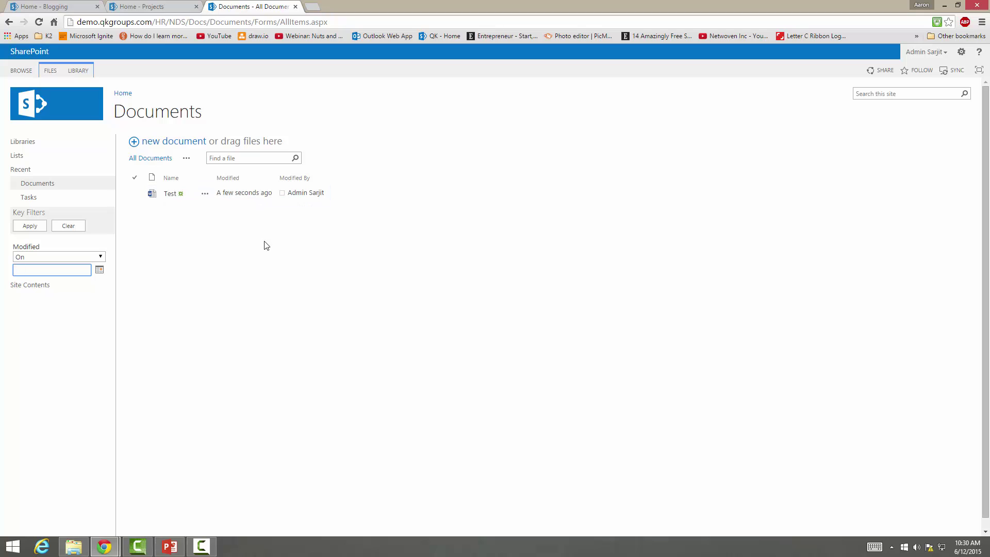
click(62, 257)
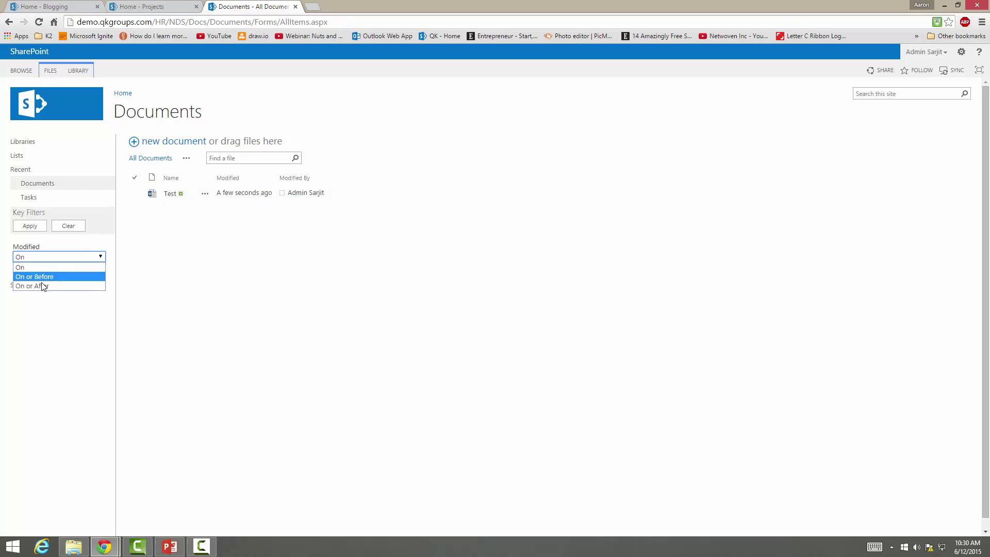
click(78, 268)
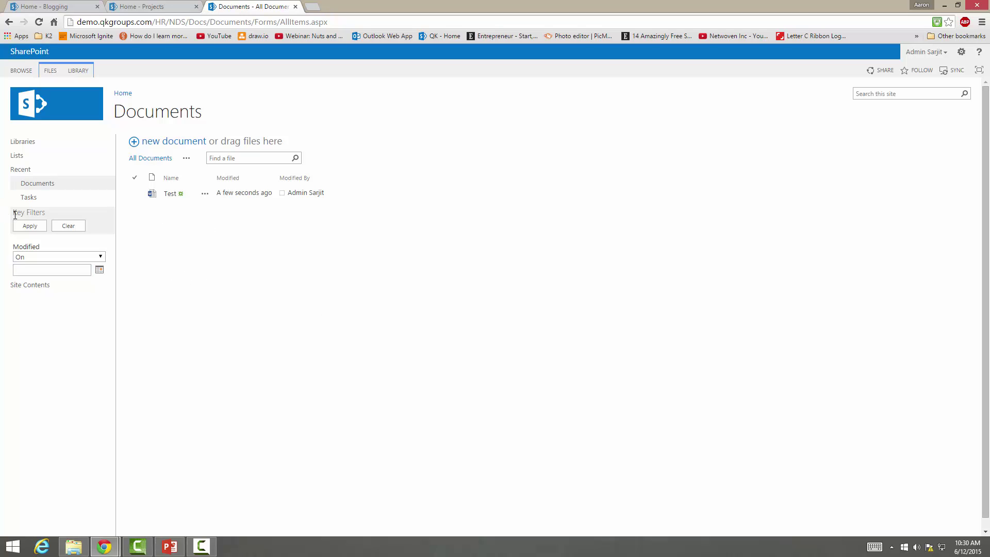
click(34, 200)
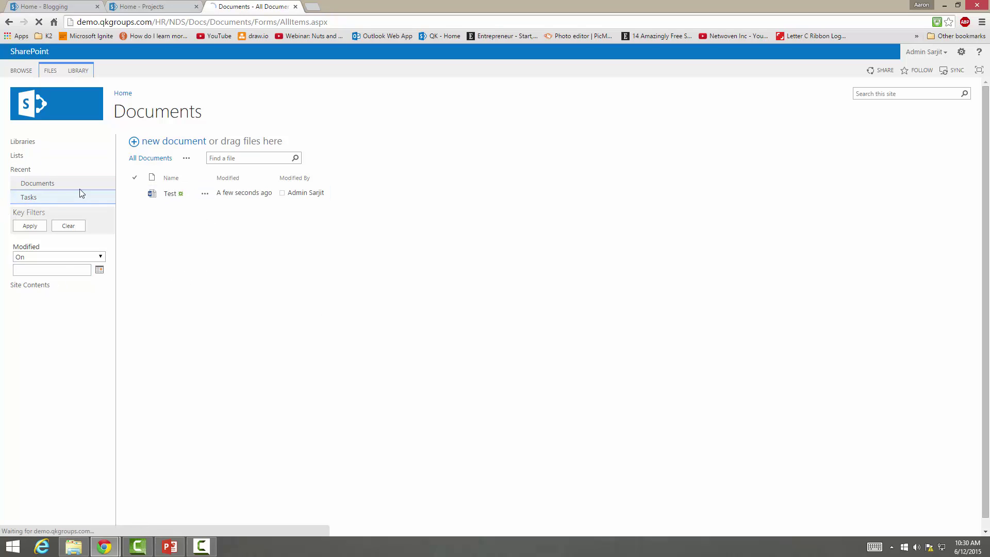
Toggle the site's libraries and lists views, then return to the Document Center home page
click(32, 148)
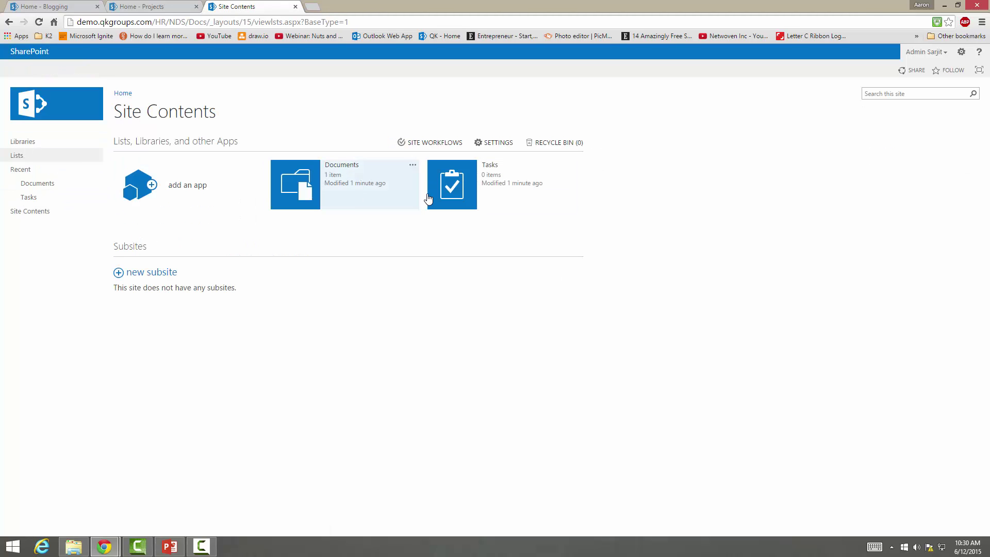
click(19, 156)
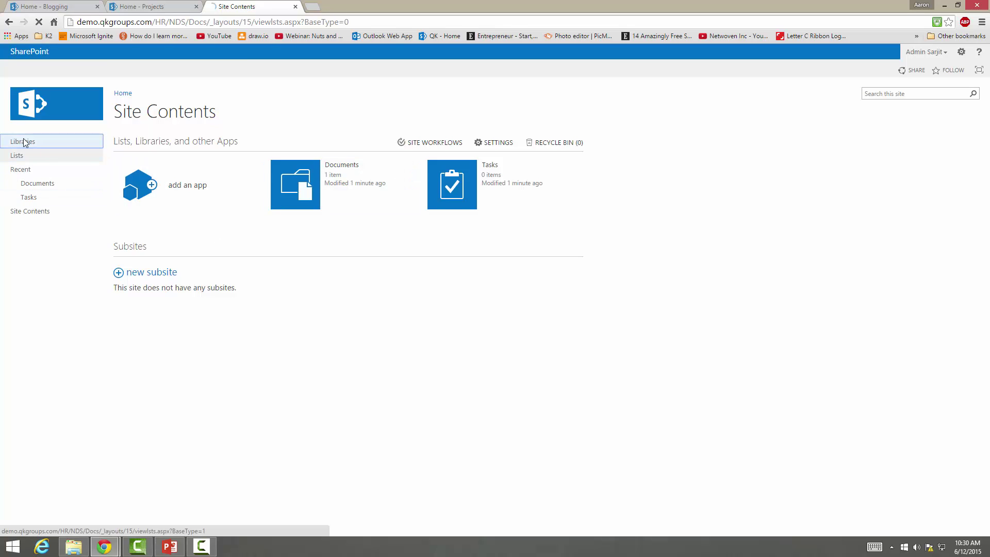
click(23, 141)
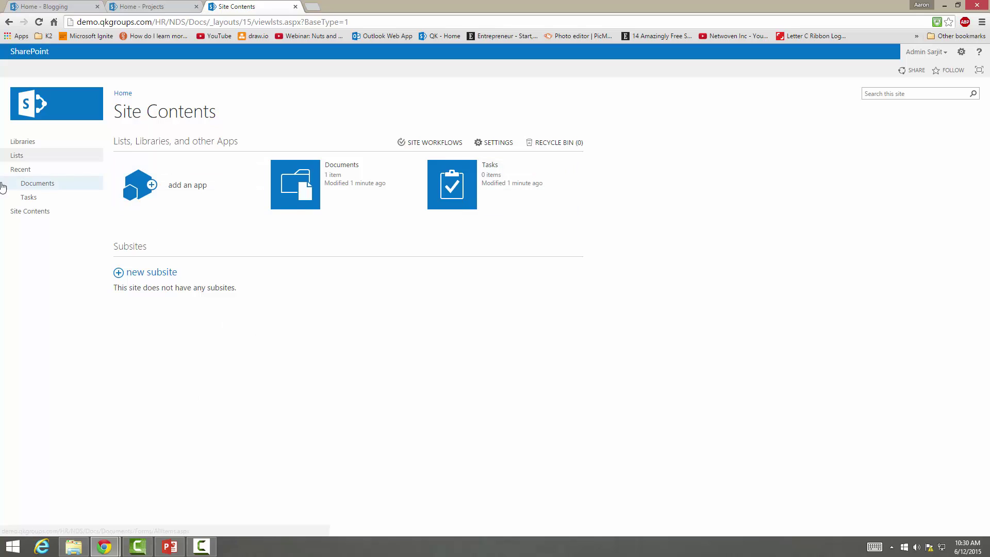
click(122, 93)
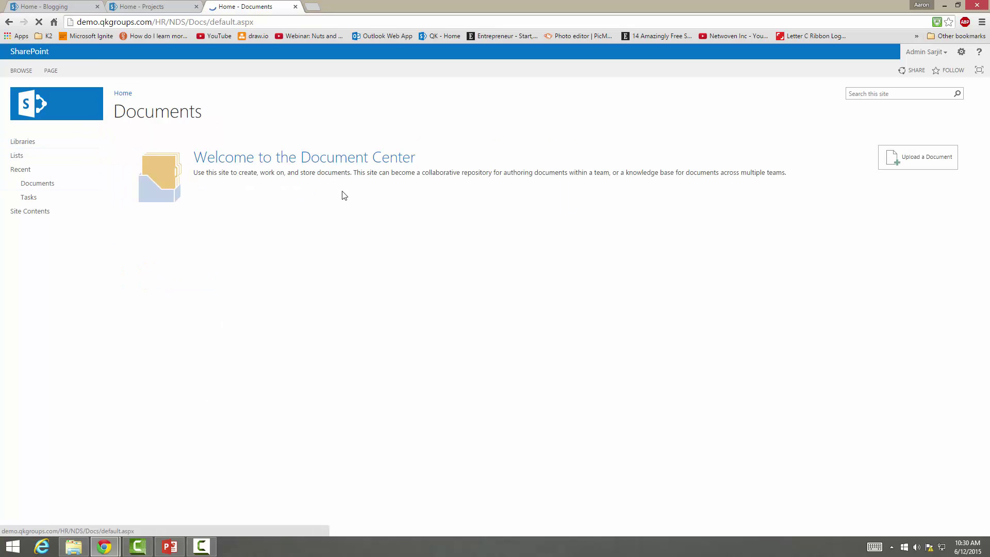
click(19, 212)
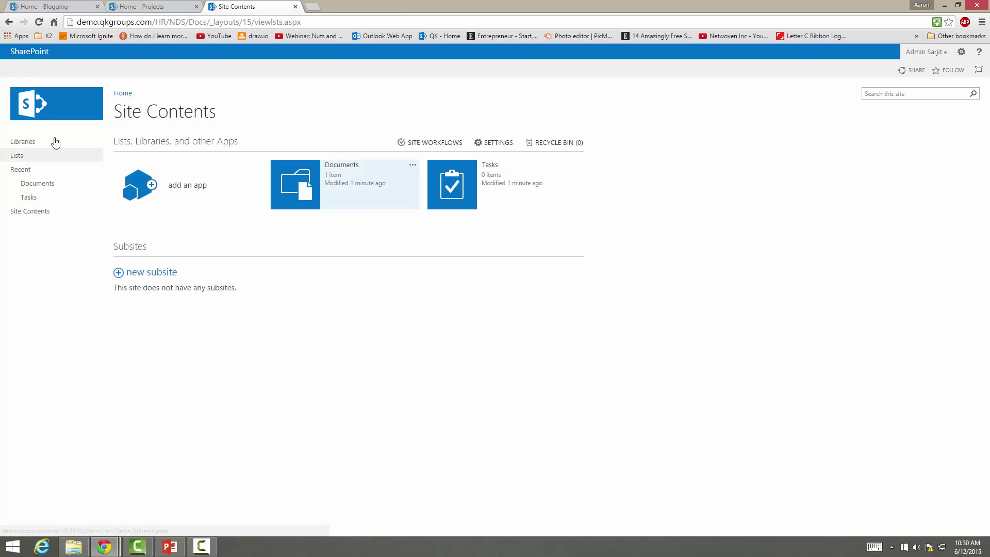
click(8, 22)
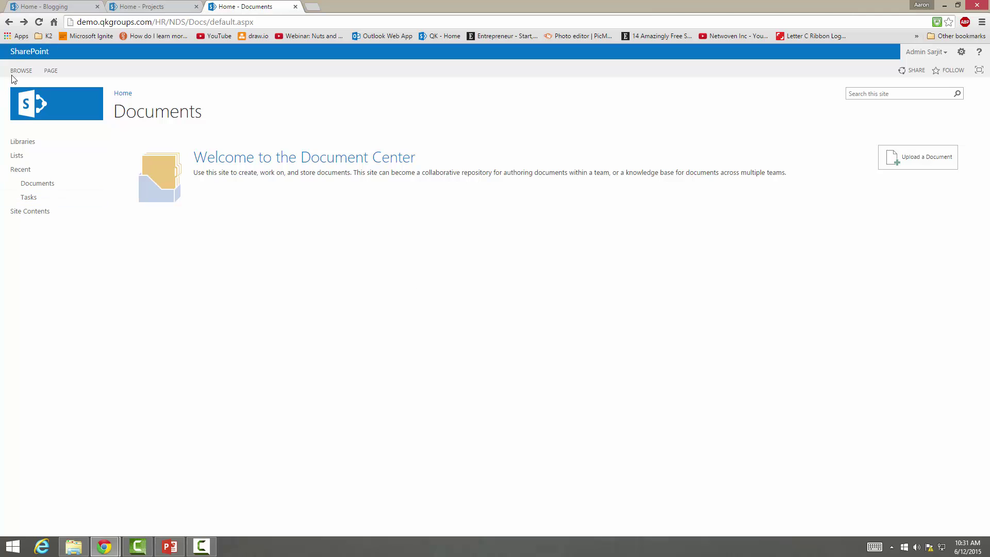
Trim the address back to NewDemoSite and open its Site Contents
drag(186, 22, 568, 58)
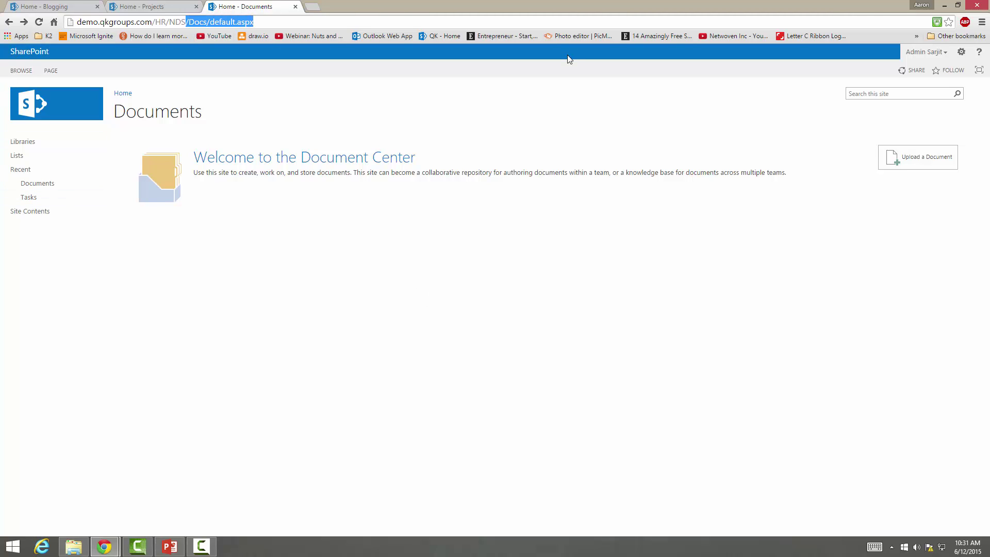
key(BackSpace)
key(Return)
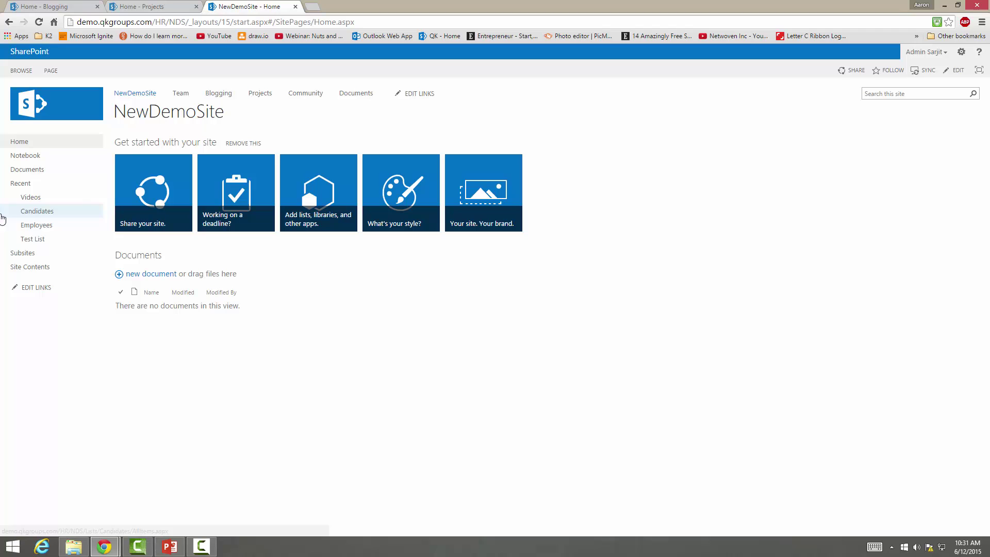
click(42, 269)
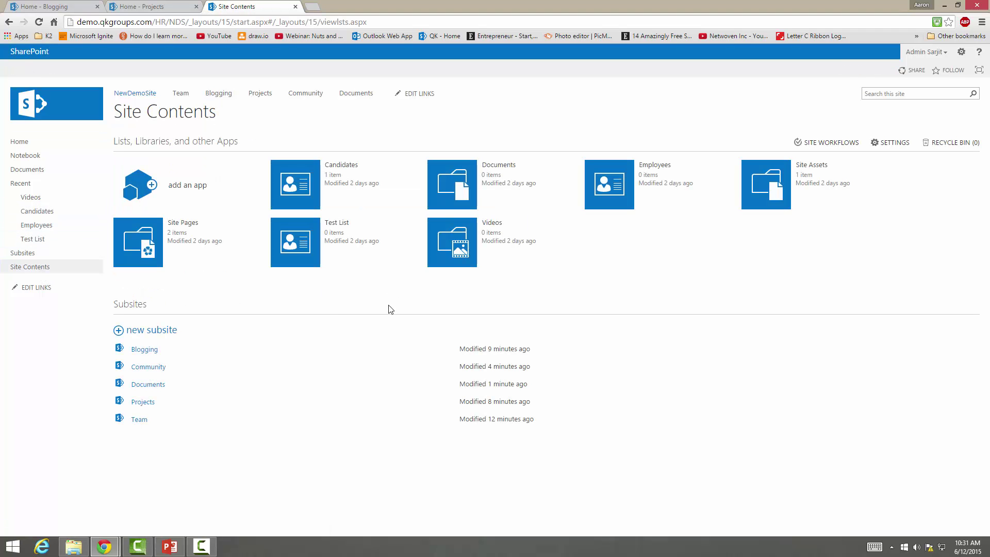
Create an Enterprise Records Center subsite titled 'Records' at URL 'Records'
click(146, 331)
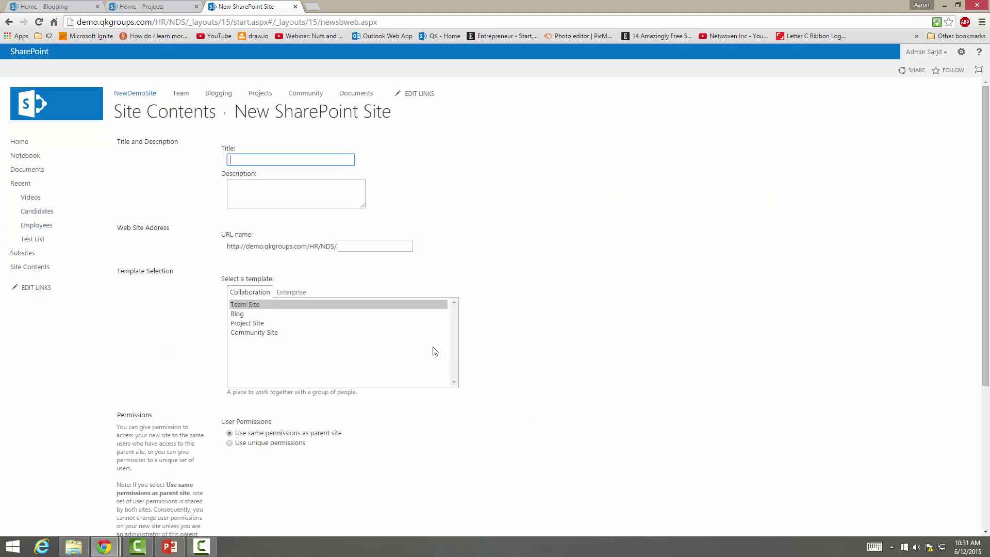
click(255, 314)
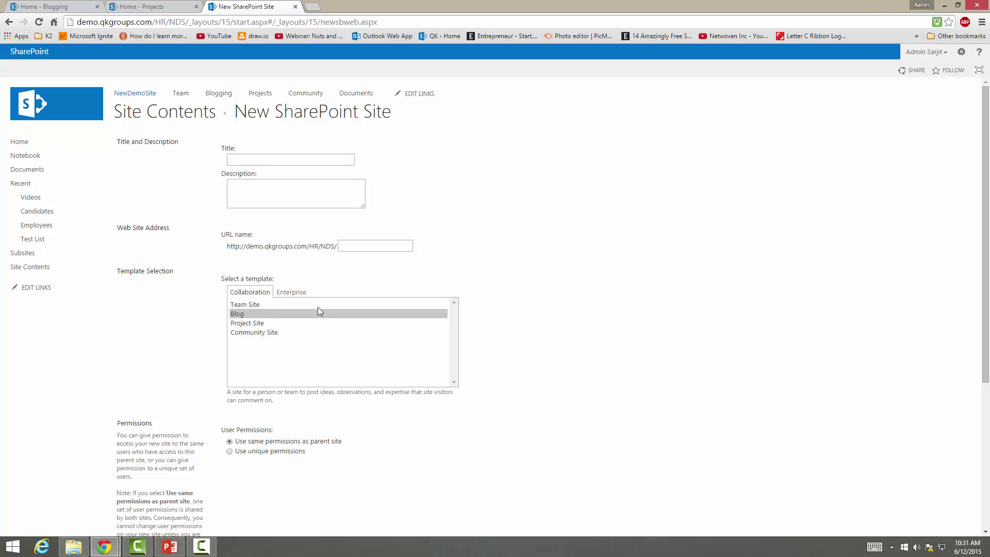
click(291, 292)
click(261, 314)
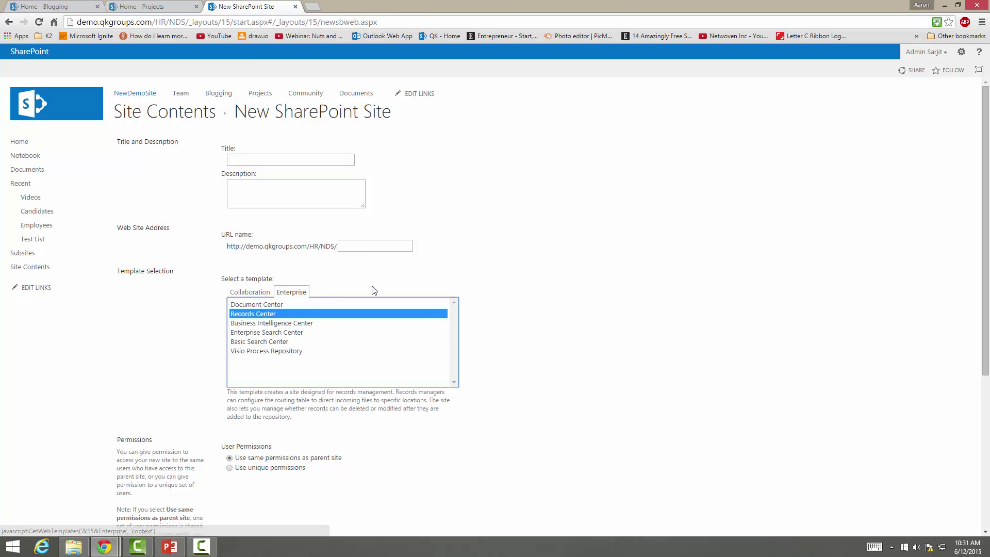
click(271, 163)
text(Recireds)
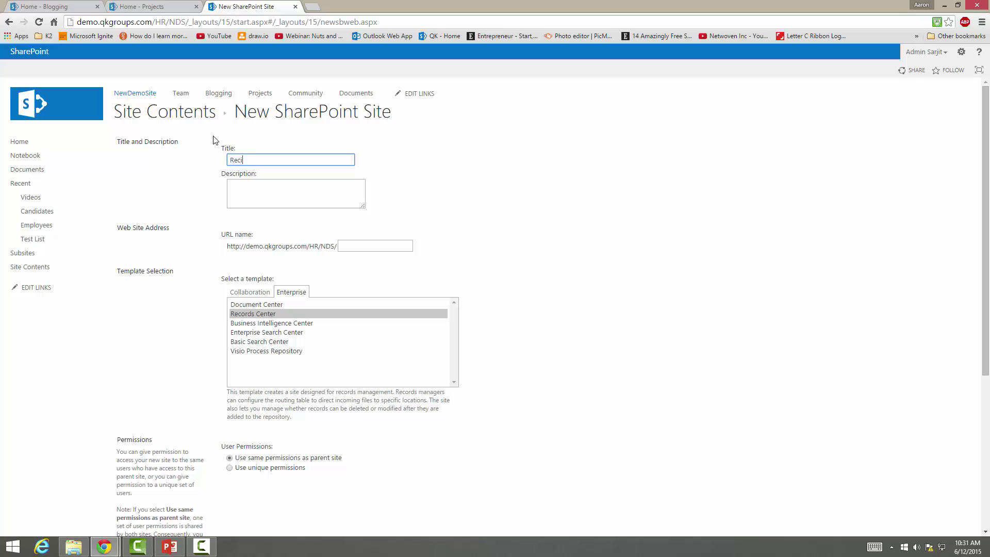
key(BackSpace)
key(BackSpace)
key(BackSpace)
key(BackSpace)
key(BackSpace)
key(BackSpace)
text(or)
text(ords)
click(369, 245)
text(Records)
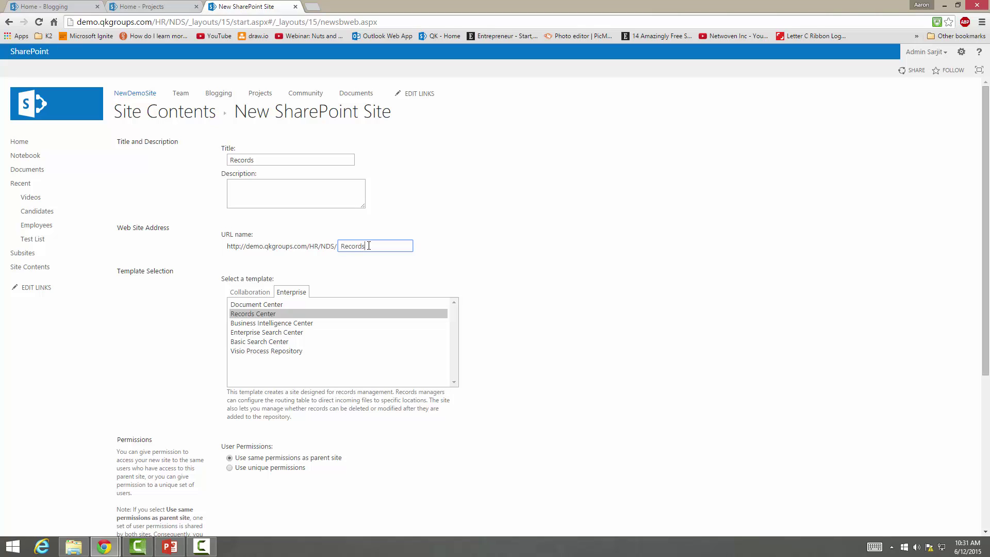
scroll(395, 295, down, 5)
click(413, 514)
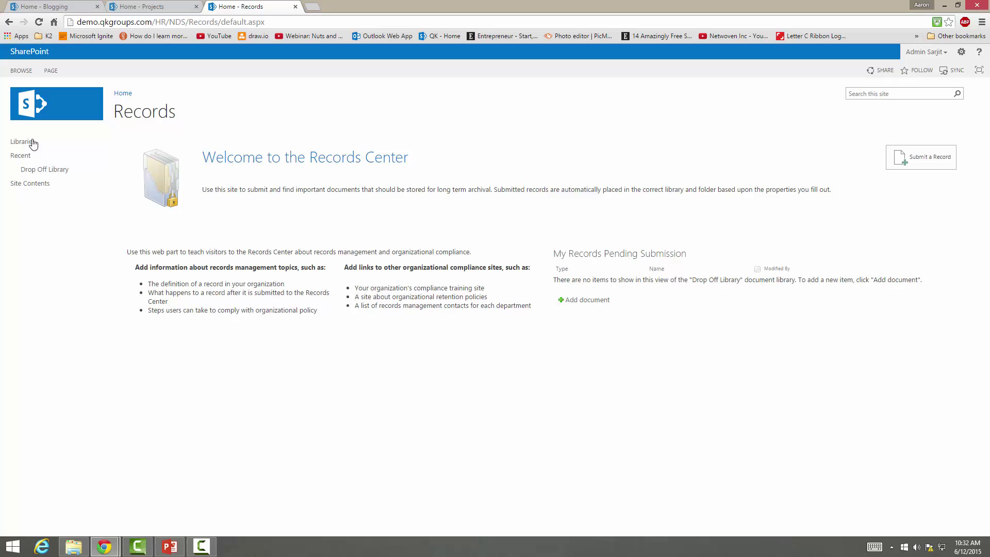
click(45, 170)
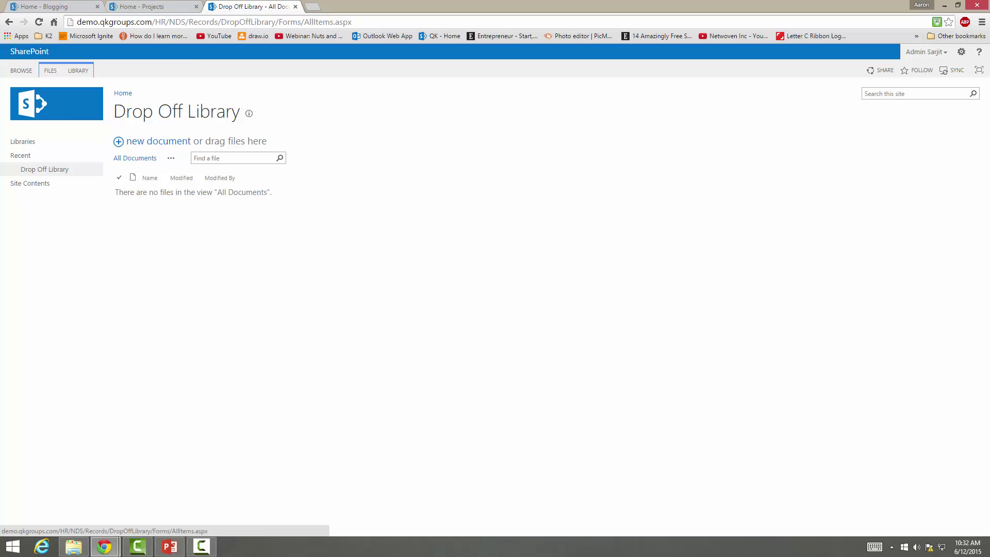
click(9, 22)
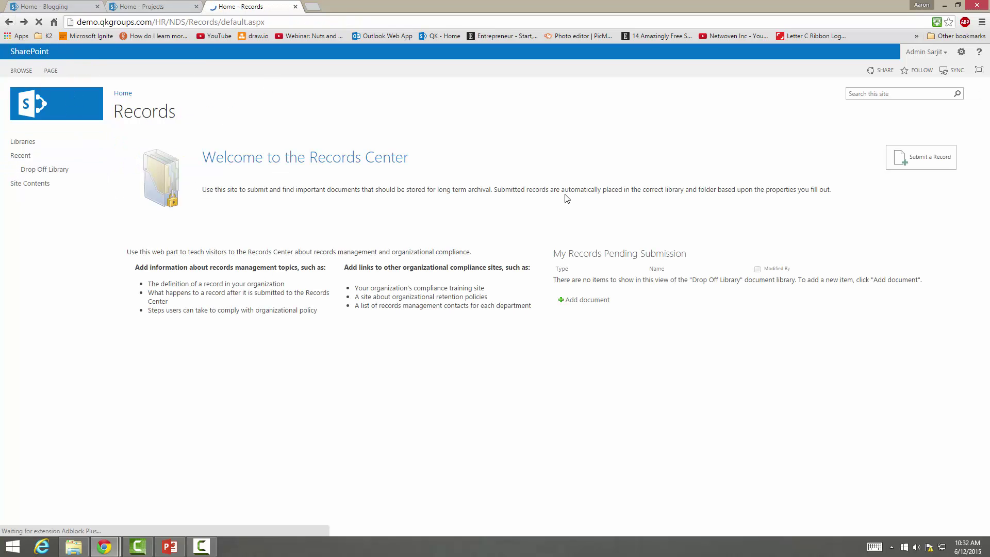